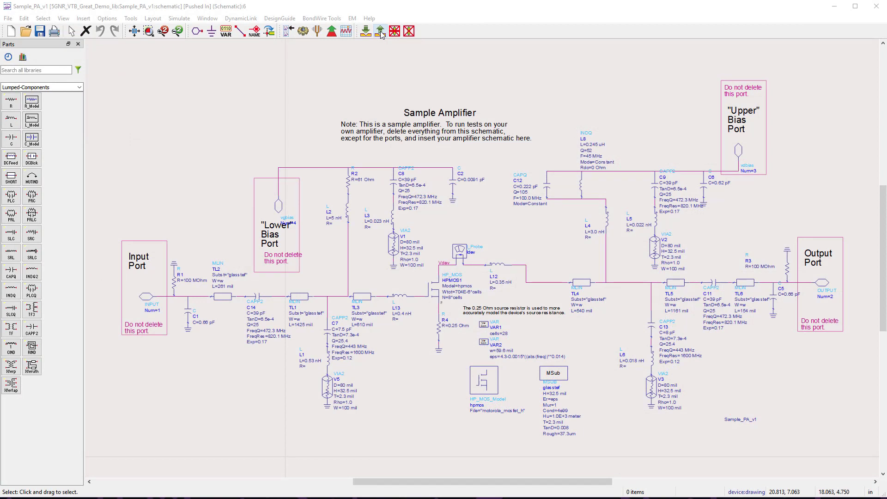
- Return to the top-level 5GNR_VTB_Circuit_Sweep schematic with the Simulation-VTB parts palette shown
click(380, 31)
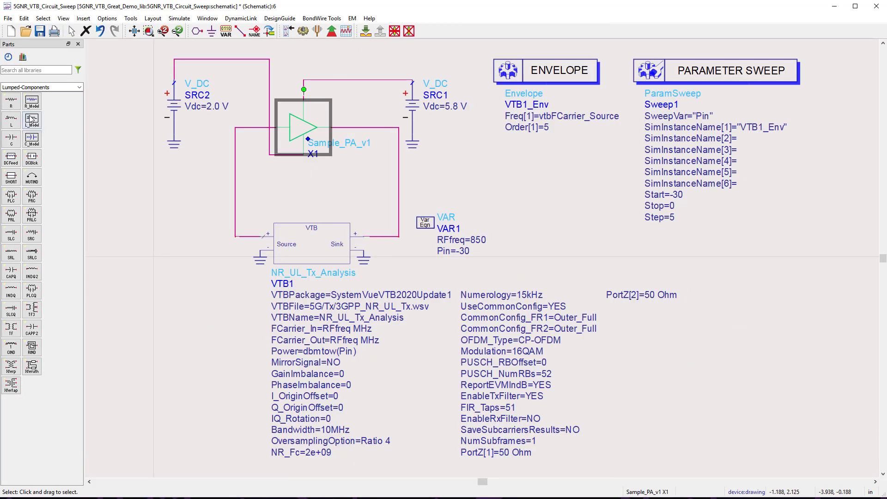
click(79, 87)
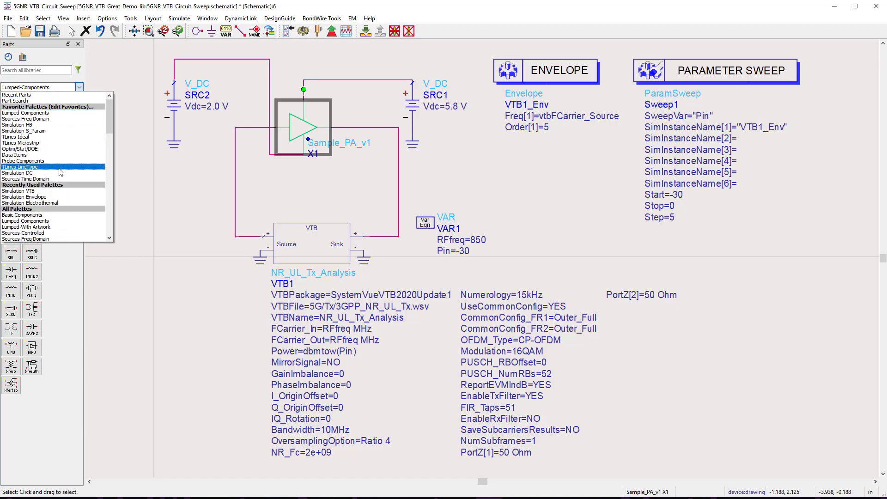
click(57, 191)
- Open the Generic VTB dialog, cancel it without adding a VTB, and select VTB1
click(12, 103)
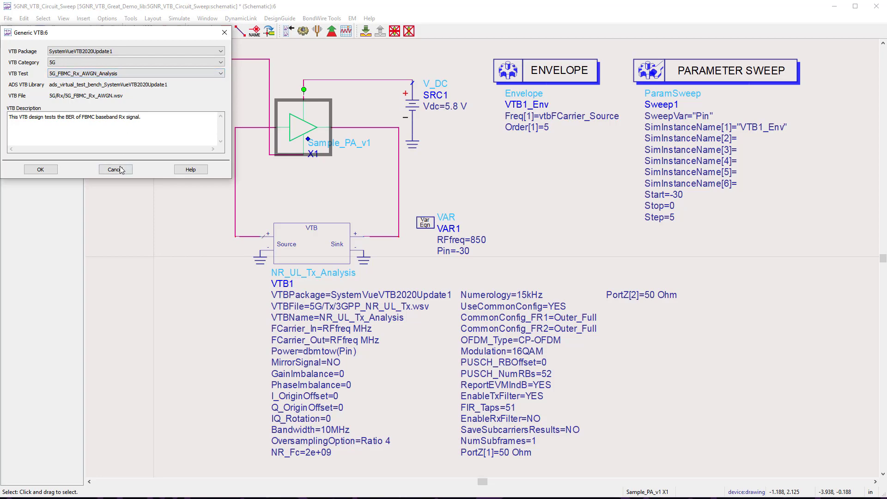
click(119, 171)
click(285, 227)
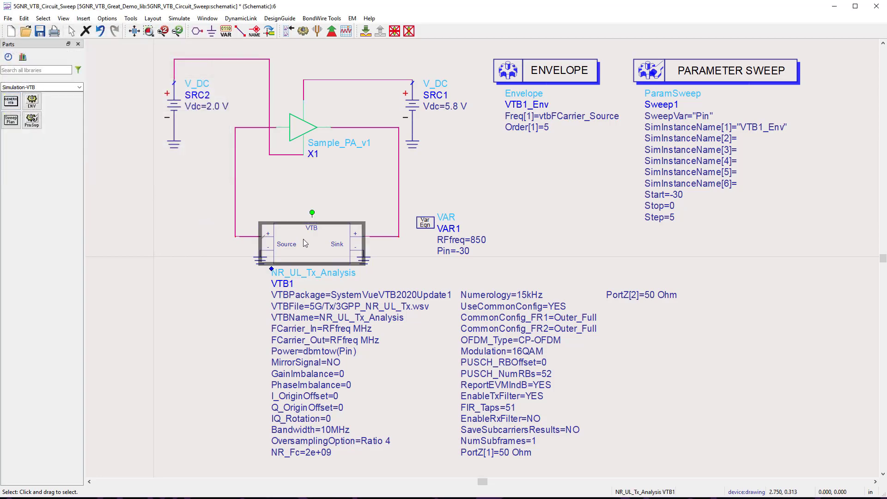
double_click(305, 242)
click(192, 103)
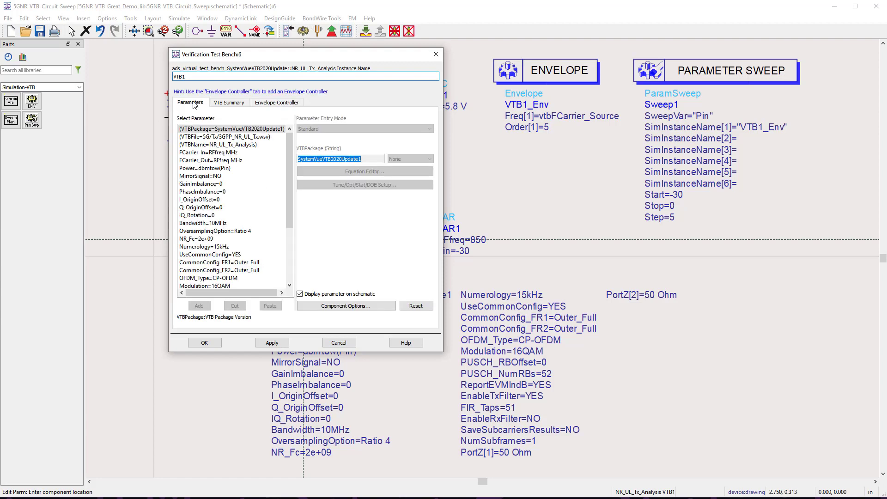
click(228, 153)
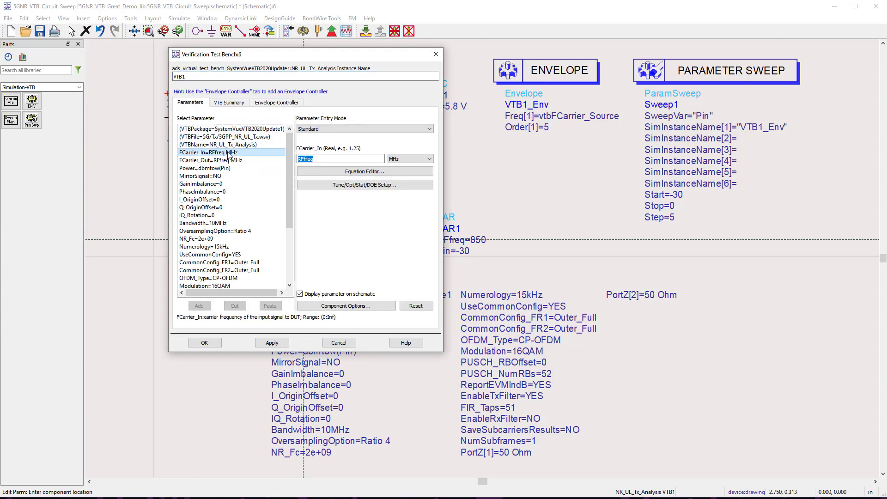
click(230, 169)
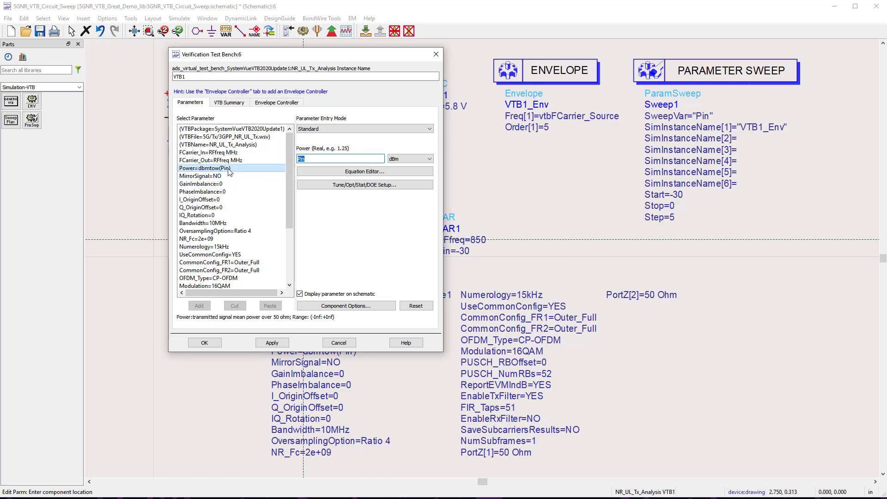
click(276, 103)
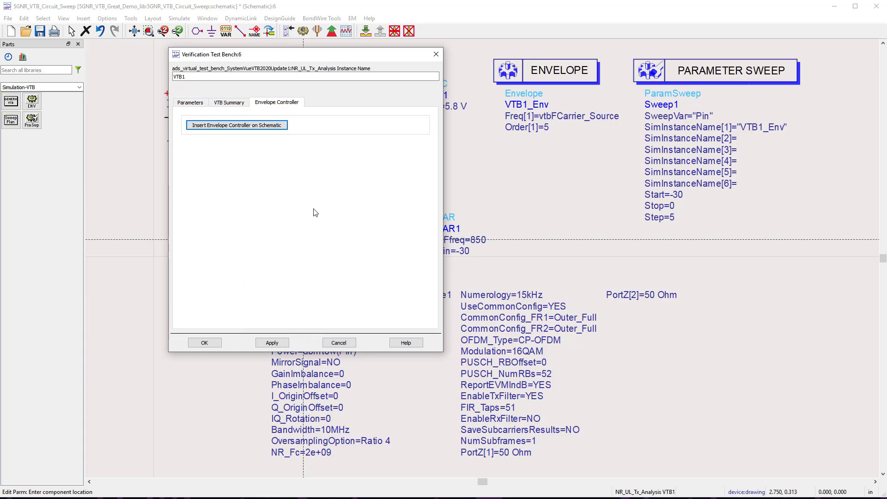
click(339, 344)
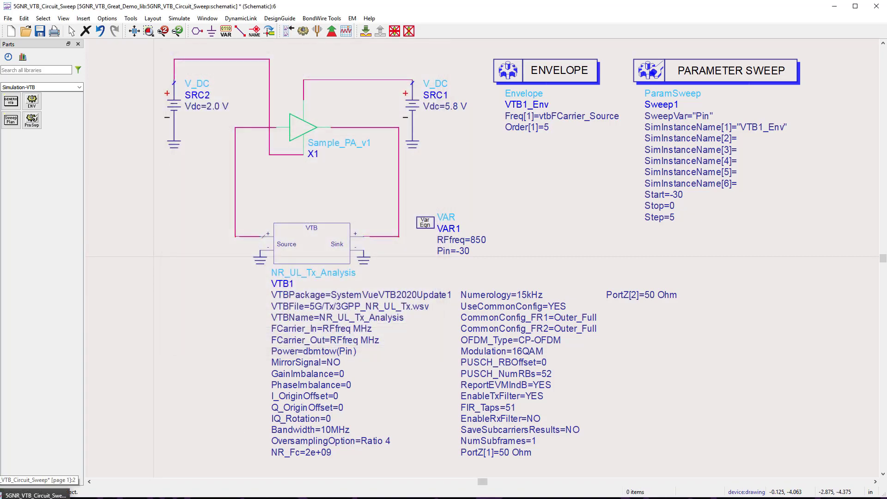
click(39, 480)
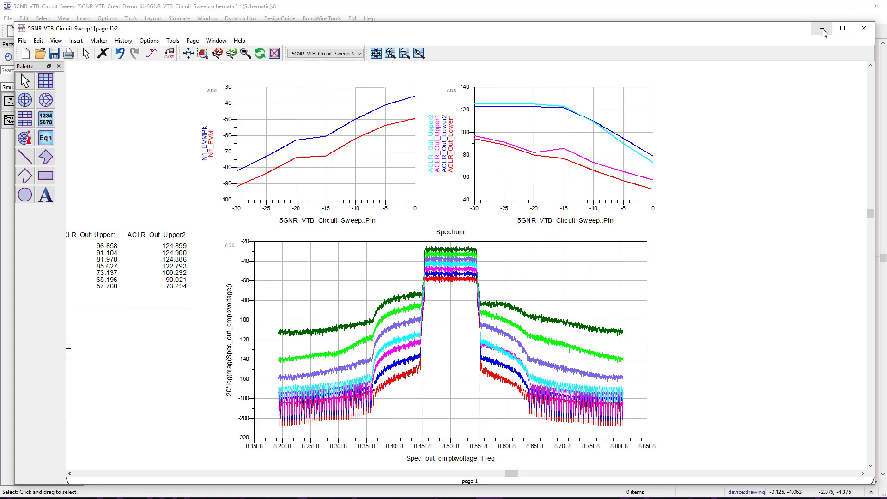
click(823, 30)
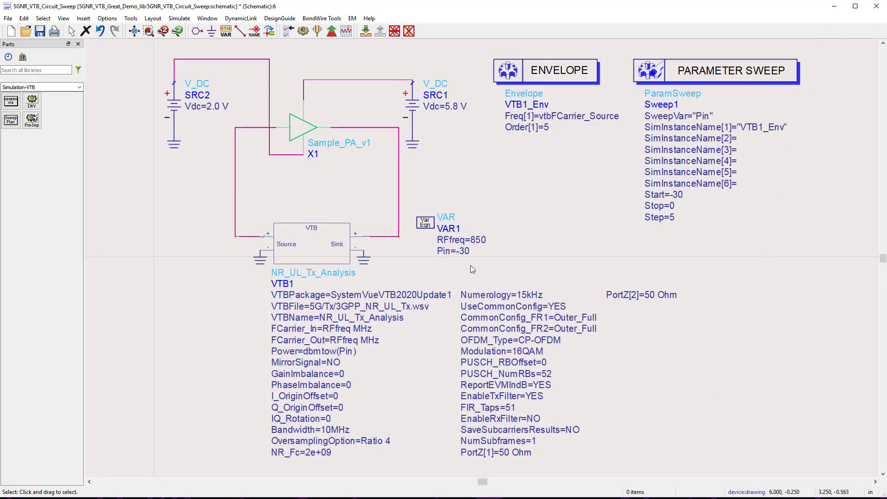
- Open VTB1's Parameters tab showing the NR uplink settings, including 10MHz bandwidth
double_click(320, 248)
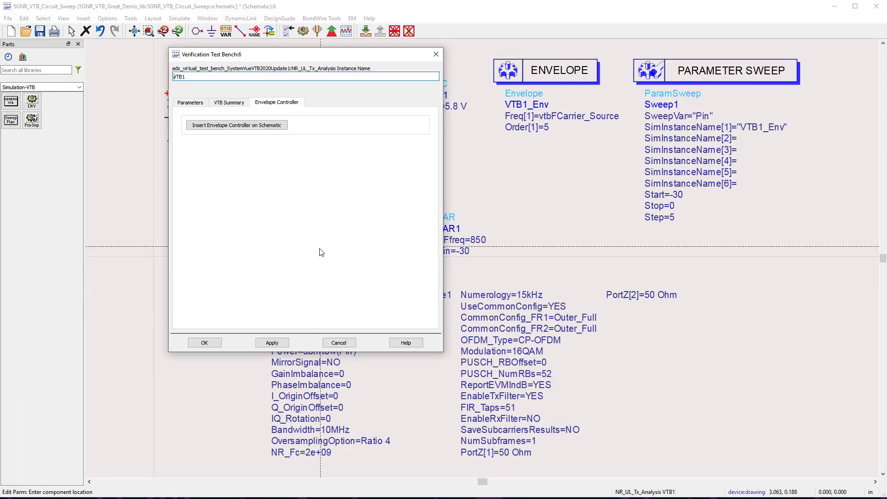
click(189, 103)
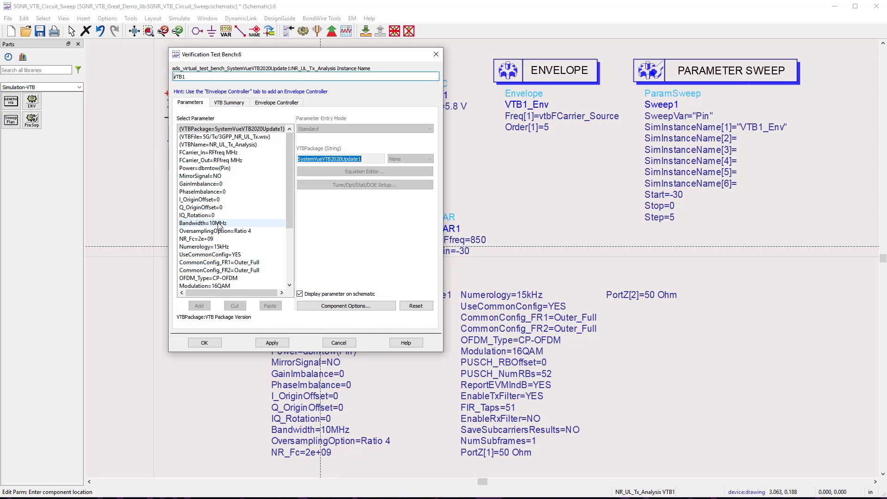
- Review the Bandwidth and Numerology choices, keeping 10MHz and 15kHz
click(219, 225)
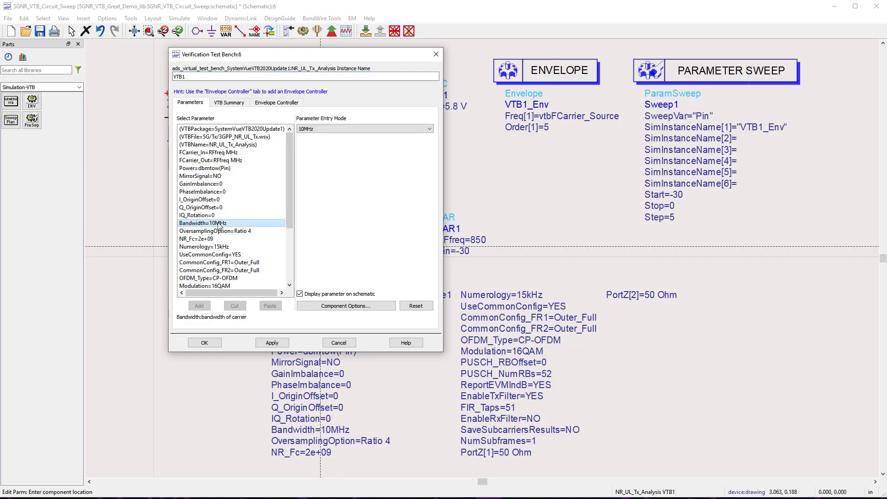
click(430, 130)
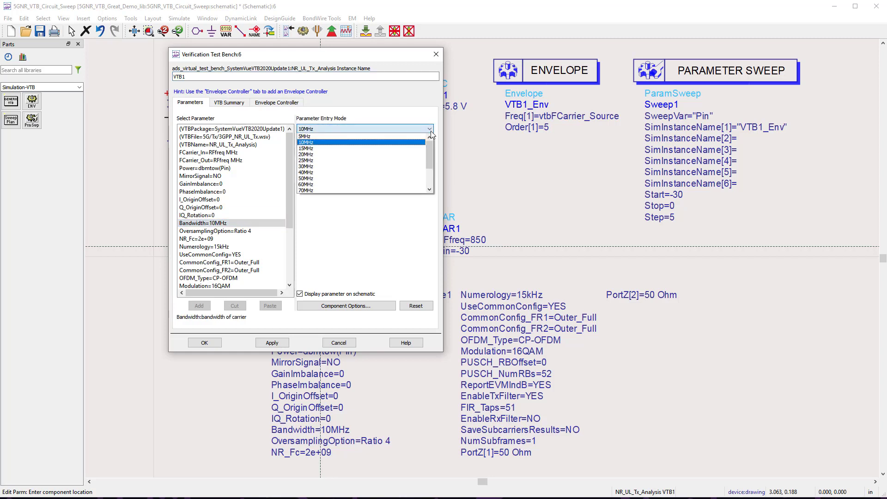
drag(431, 148, 434, 172)
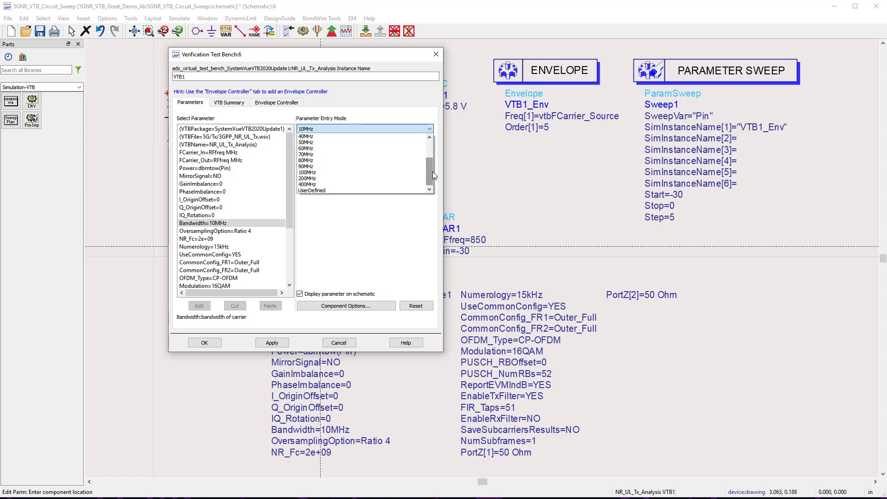
click(404, 221)
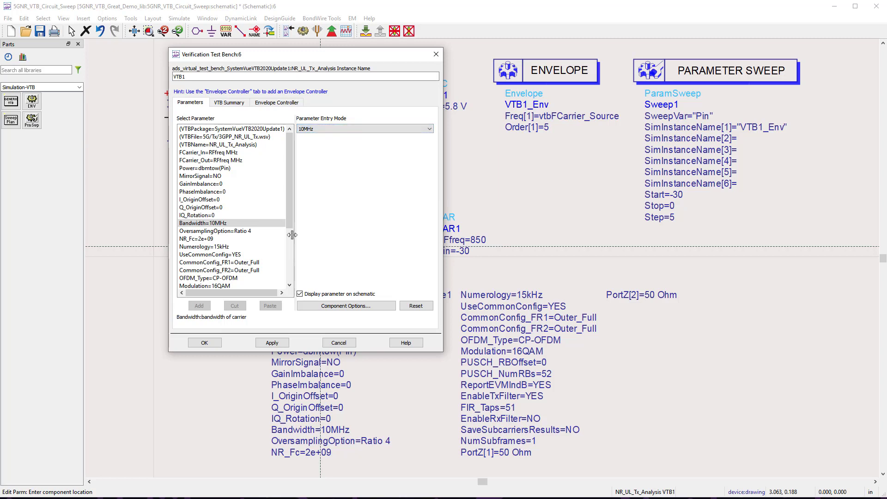
click(224, 246)
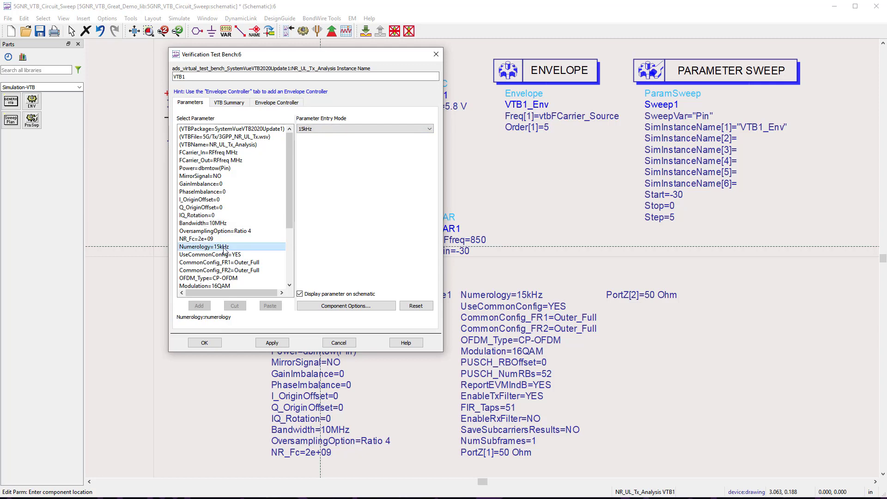
click(431, 130)
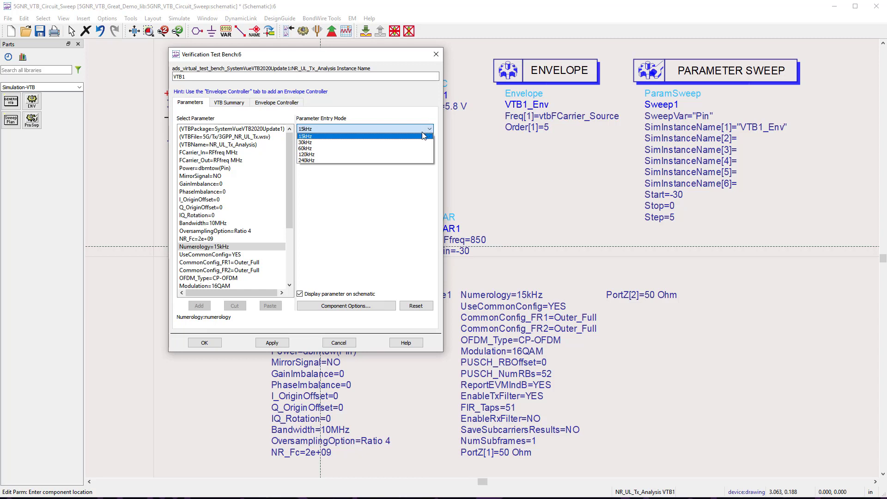
click(422, 136)
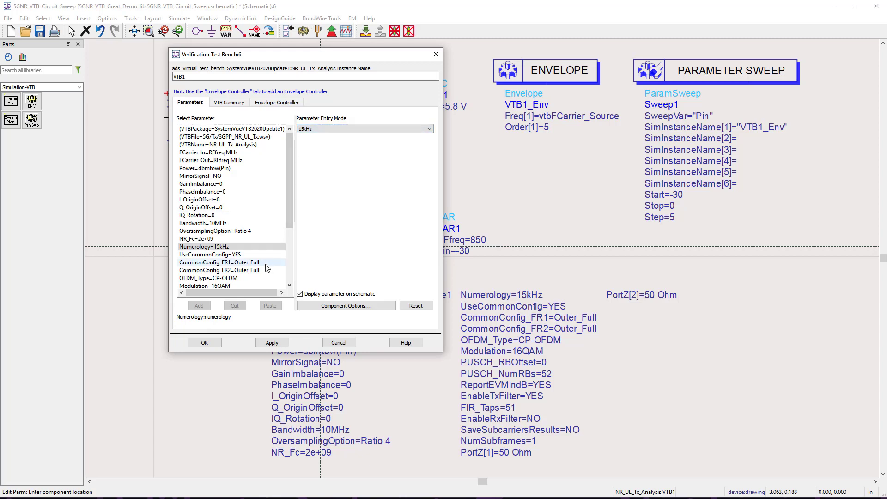
- Check OFDM_Type choices keeping CP-OFDM, then list the Modulation format options
click(240, 279)
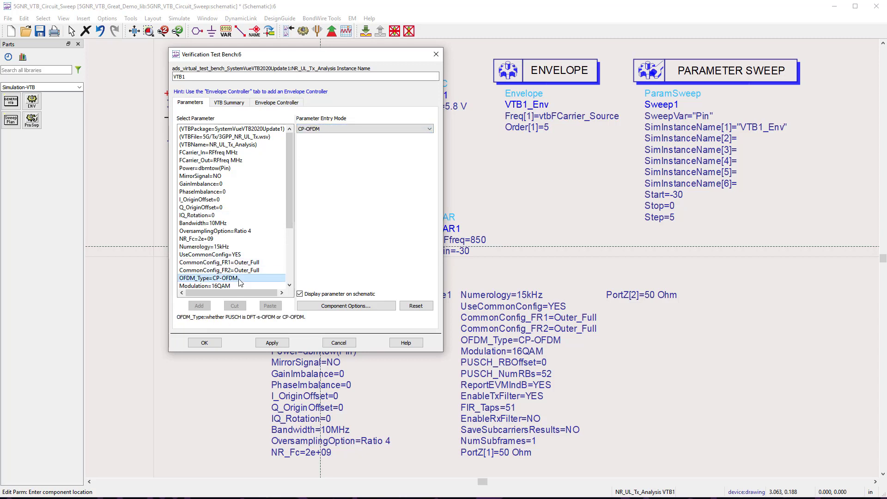
click(430, 130)
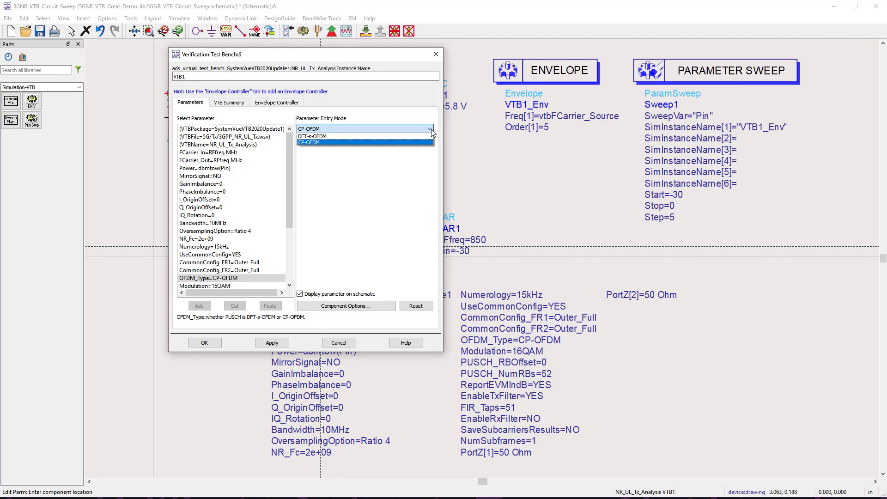
click(432, 132)
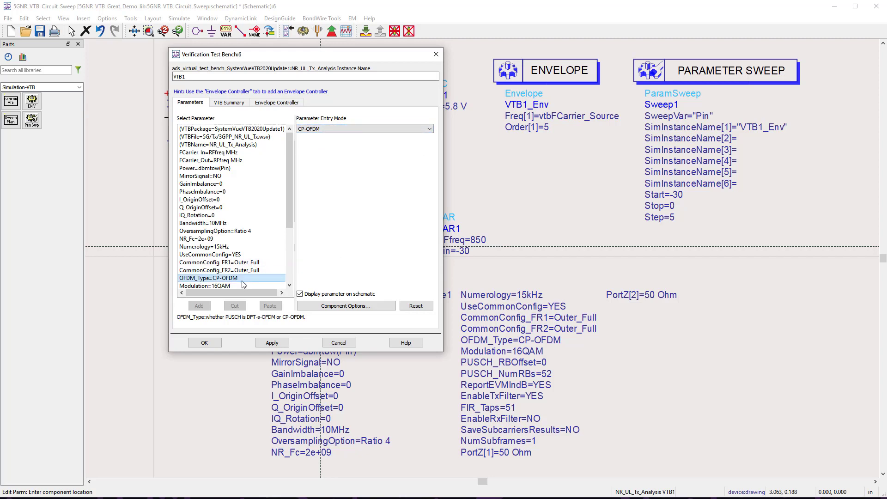
click(208, 285)
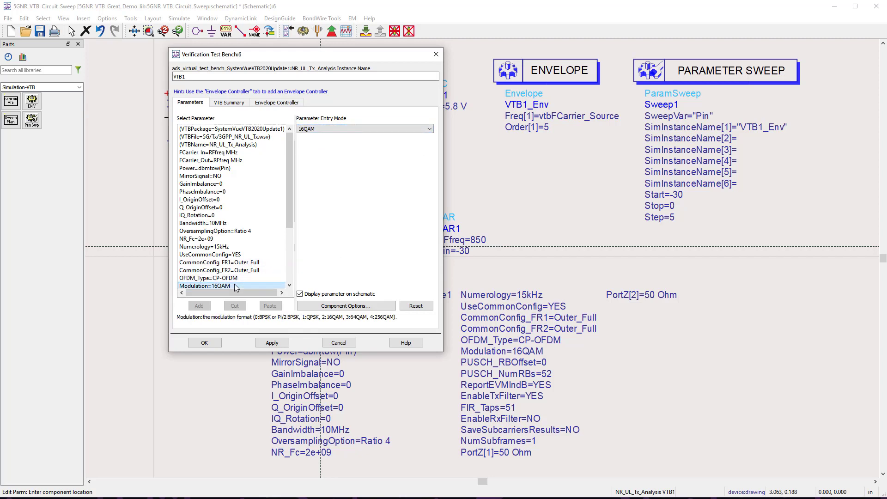
click(431, 128)
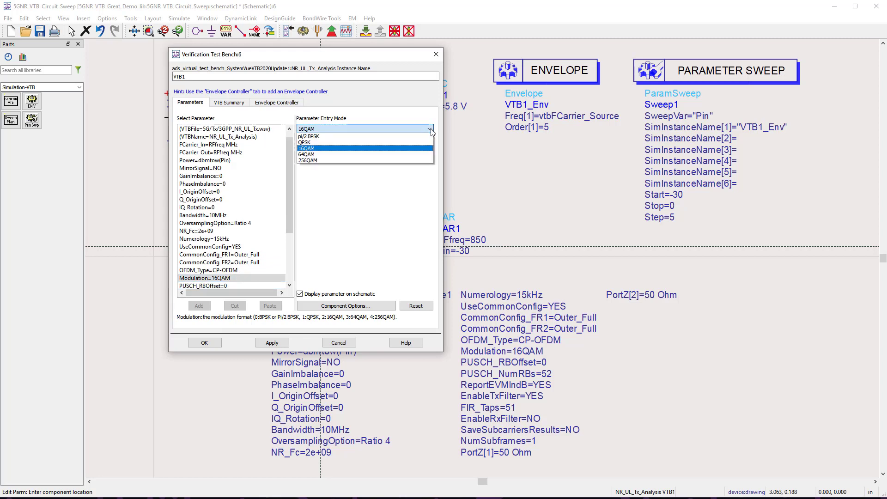
- Keep 16QAM modulation and review CommonConfig_FR1 and UseCommonConfig, leaving UseCommonConfig at YES
click(431, 131)
click(220, 254)
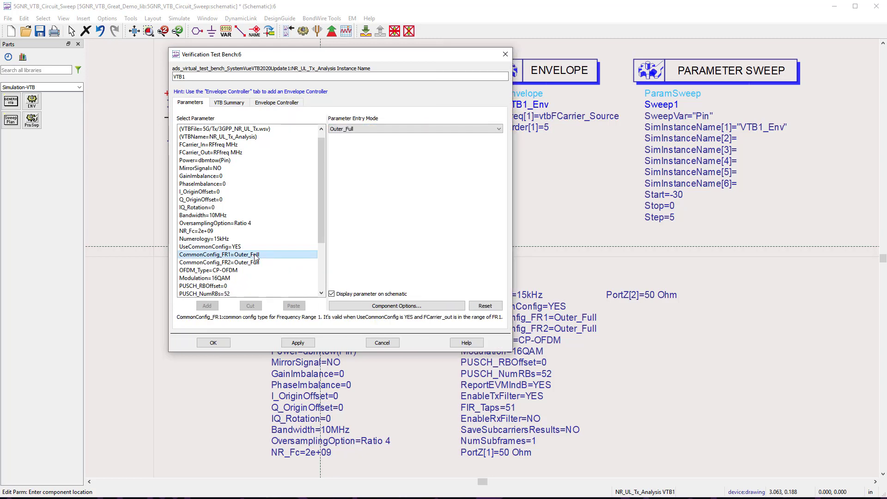
click(500, 129)
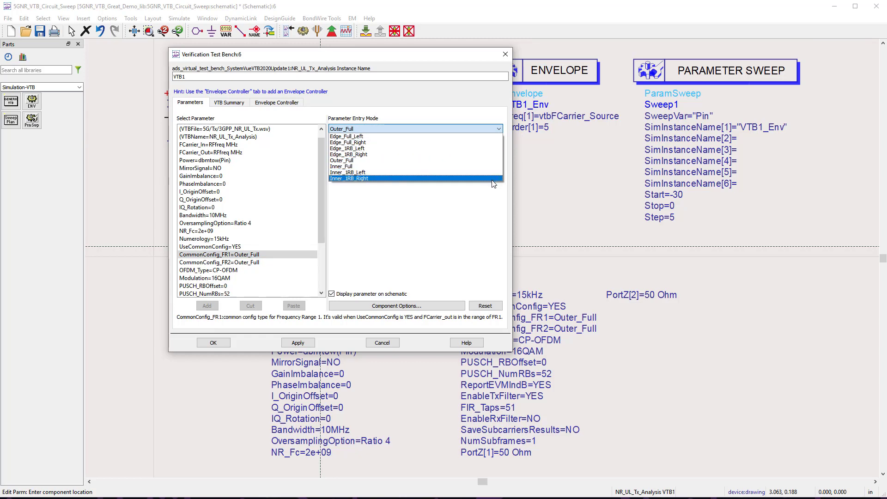
click(233, 247)
click(374, 129)
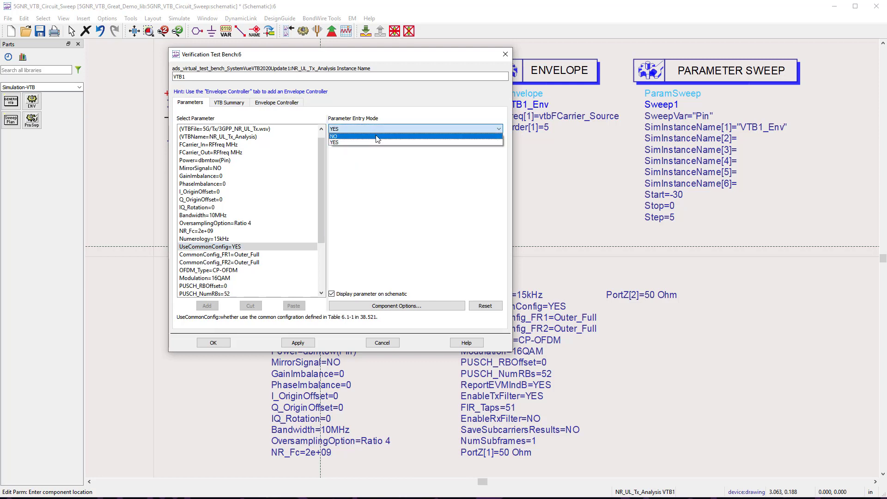
click(380, 129)
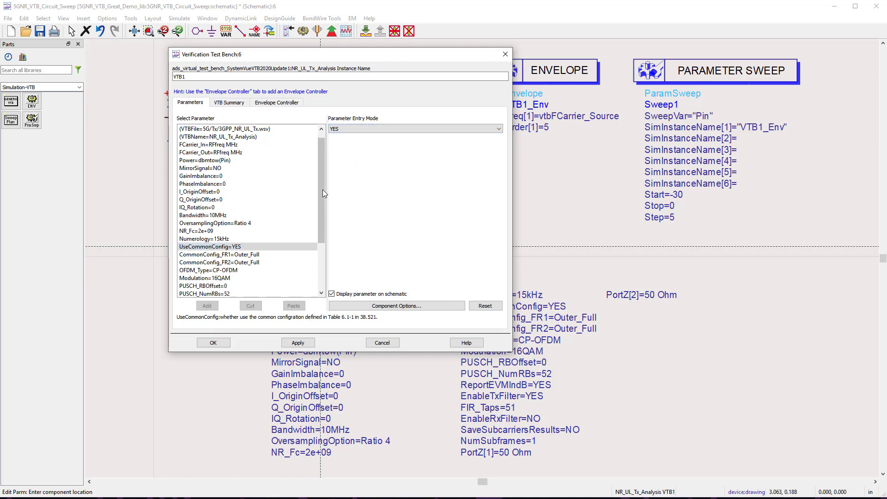
- Scroll the VTB1 parameter list and show the Envelope Controller page
scroll(323, 209, down, 1)
scroll(325, 214, down, 2)
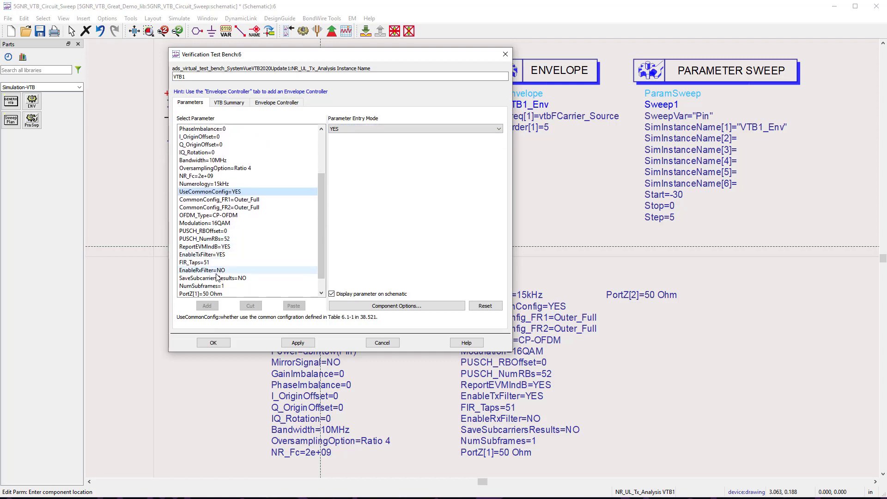
click(277, 104)
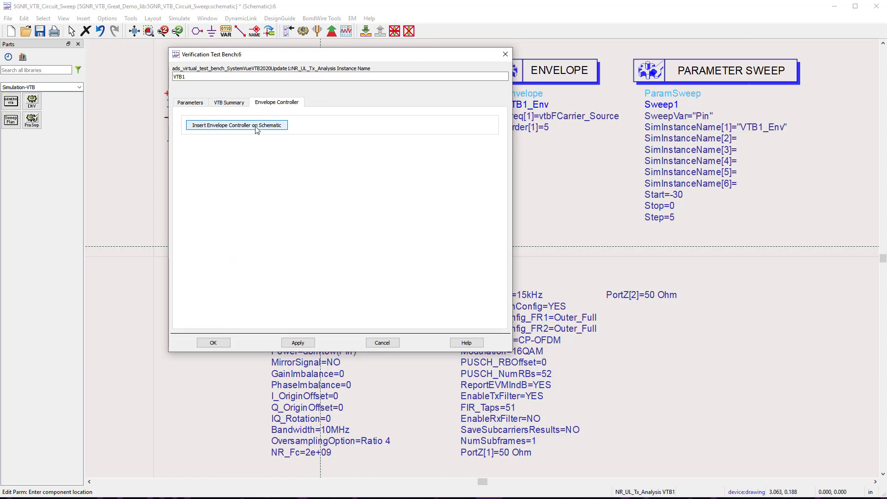
- Cancel the VTB1 settings and open the VTB1_Env envelope controller parameters
click(382, 343)
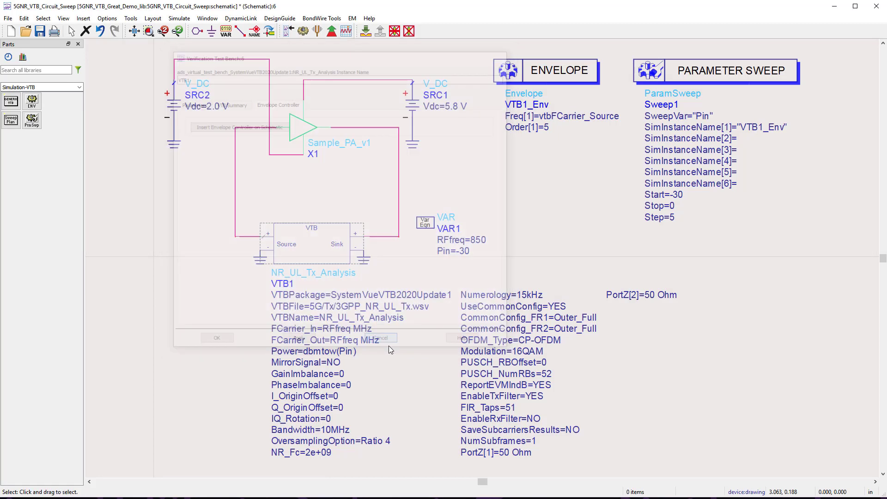
double_click(552, 78)
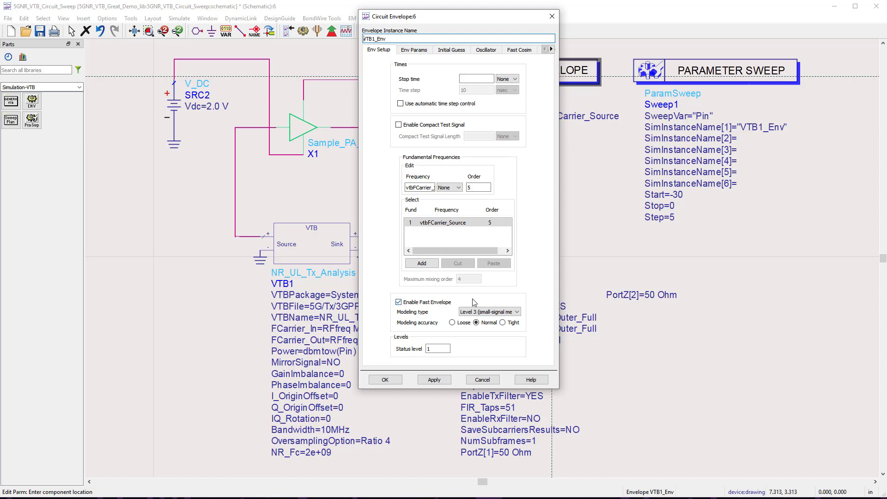
- Keep Level 3 modeling and toggle Enable Fast Envelope off and back on
click(518, 316)
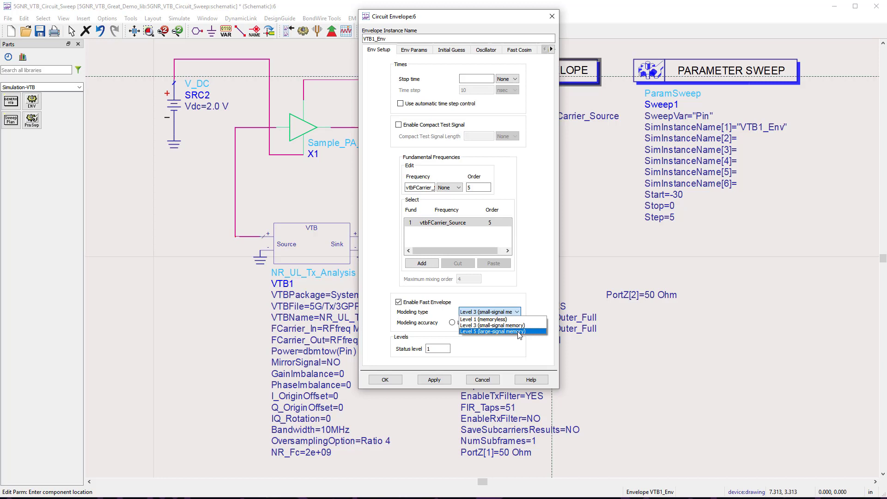
click(528, 295)
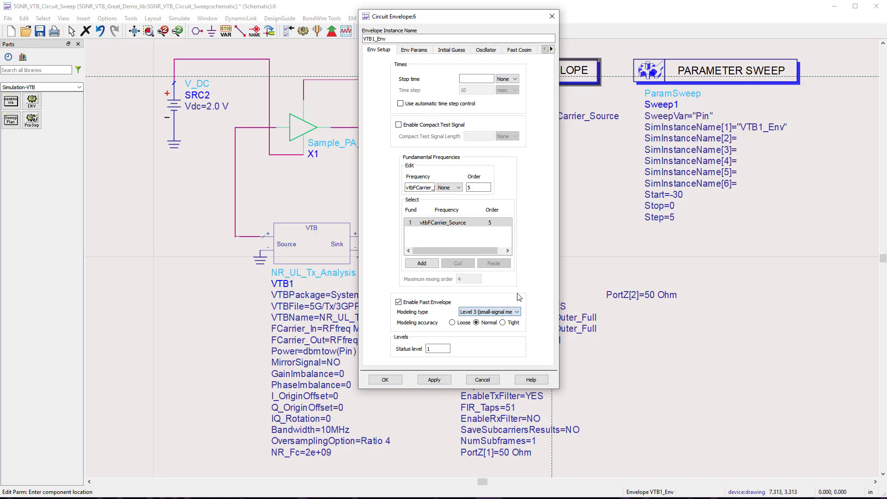
click(399, 303)
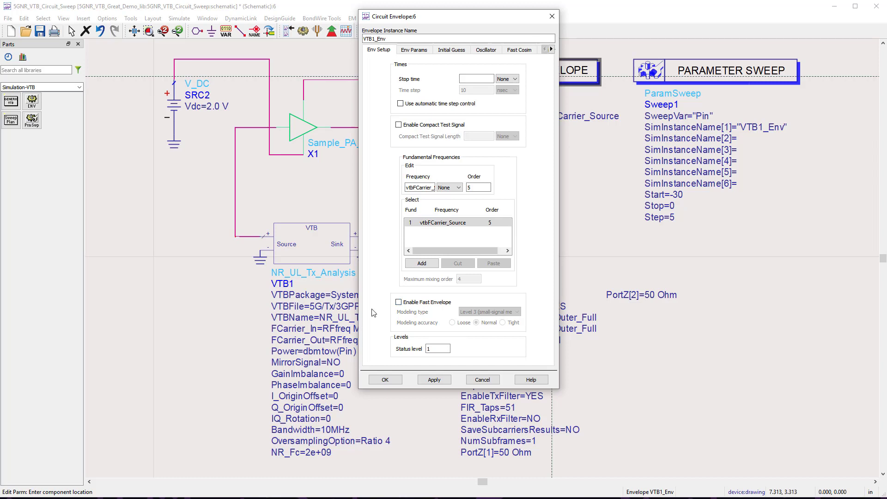
click(400, 303)
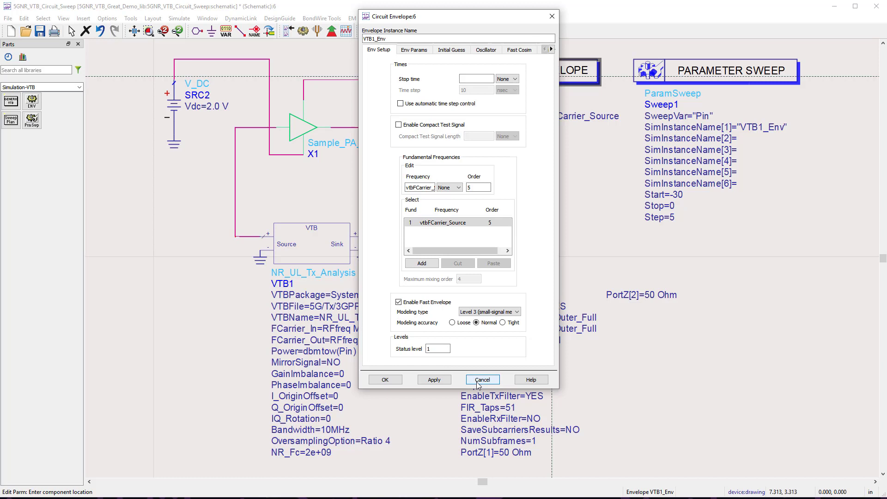
click(478, 382)
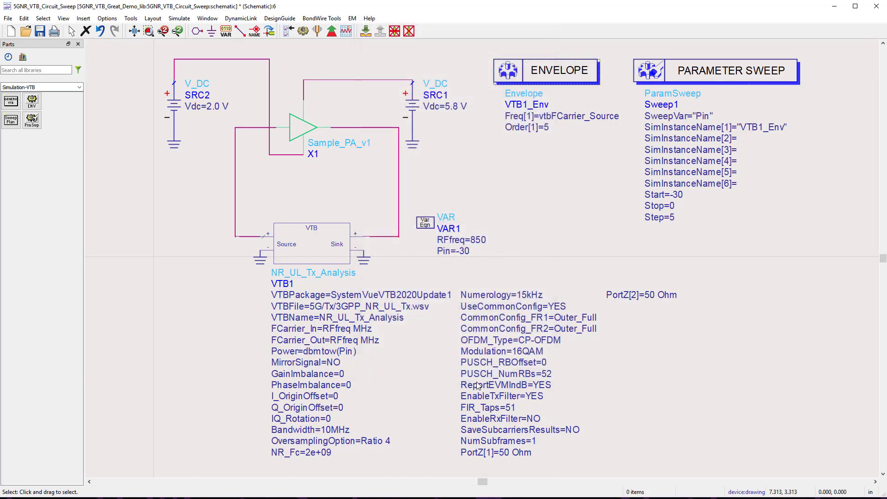